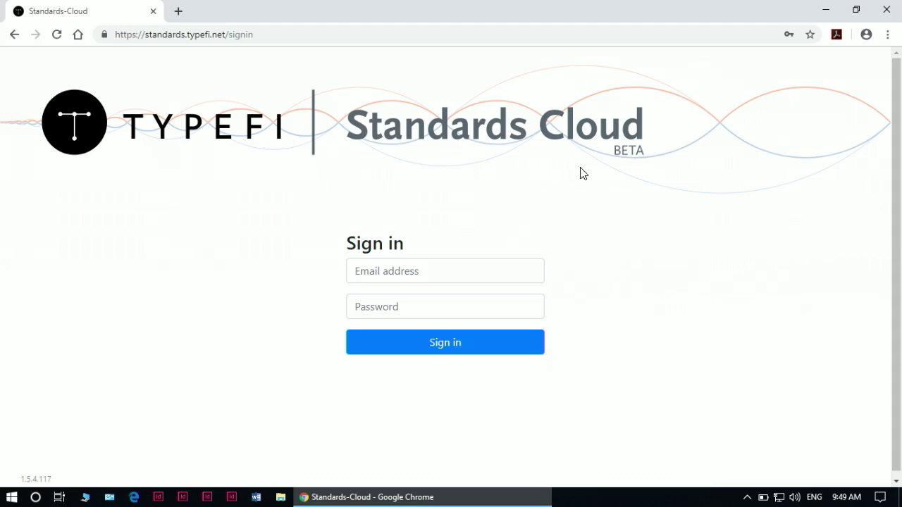
- Sign in to the Fake NSB account with saved credentials and open the Metadata template page
click(390, 277)
click(396, 296)
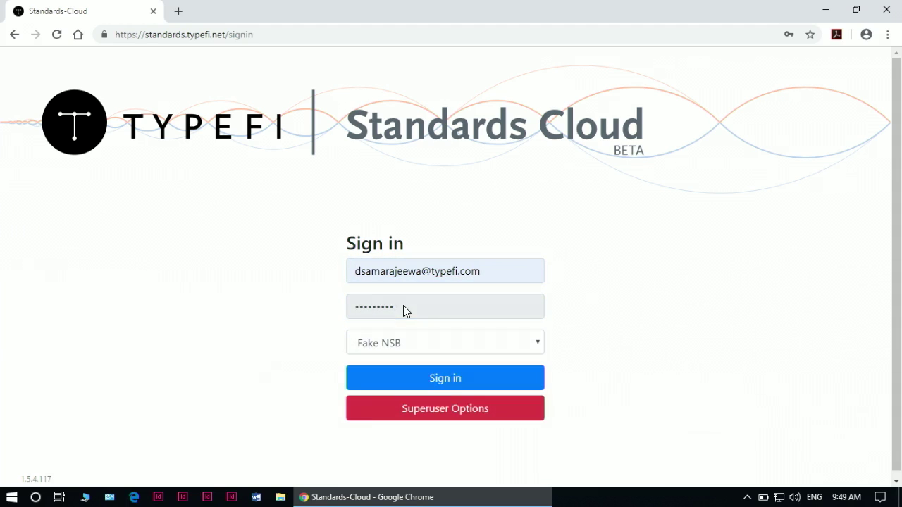
click(422, 386)
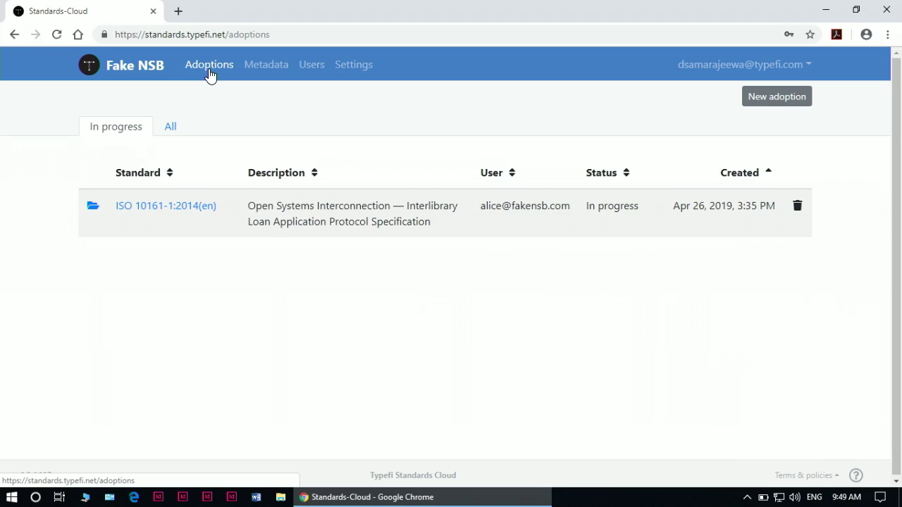
click(278, 73)
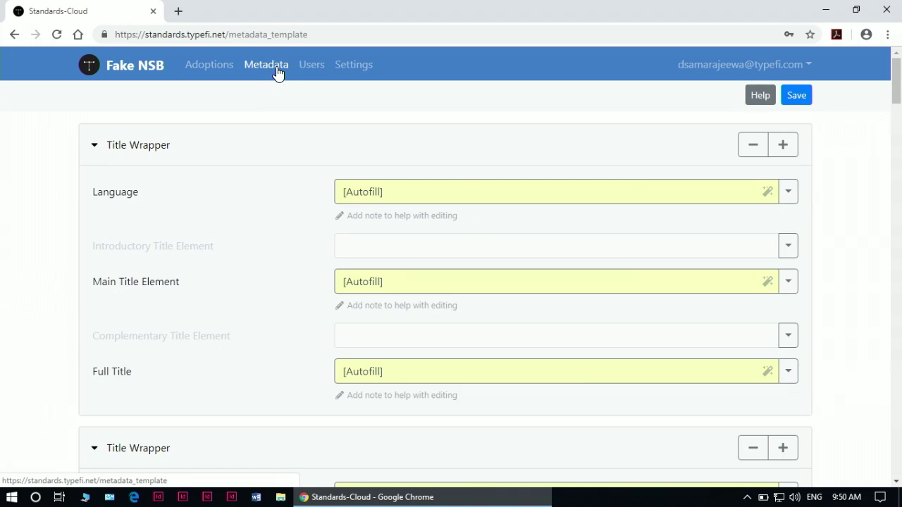
- Check the Language field's Remove/Lock/Autofill options, then go to the Users page listing three accounts
scroll(475, 151, down, 1)
scroll(475, 151, up, 1)
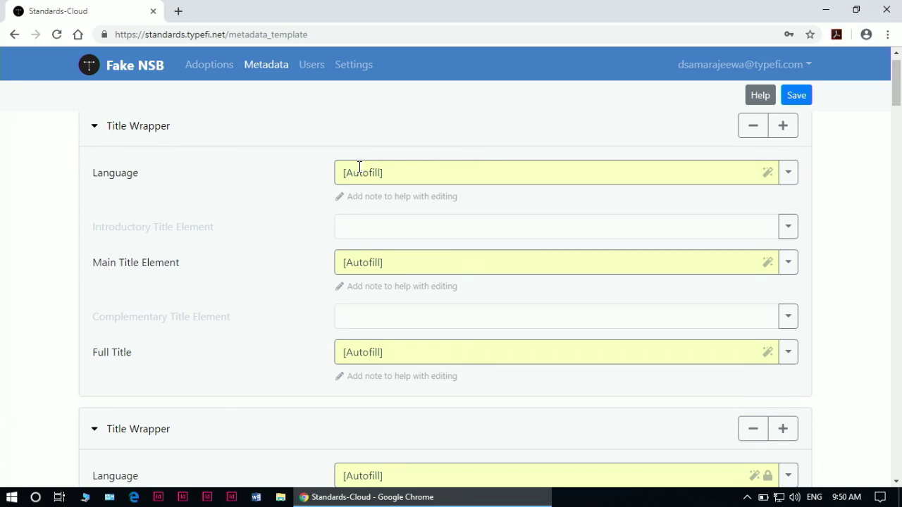
click(789, 178)
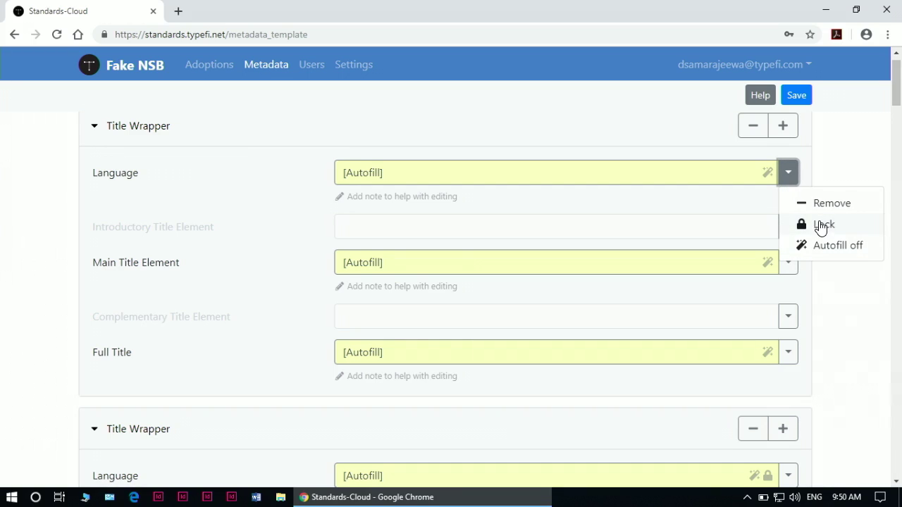
click(827, 175)
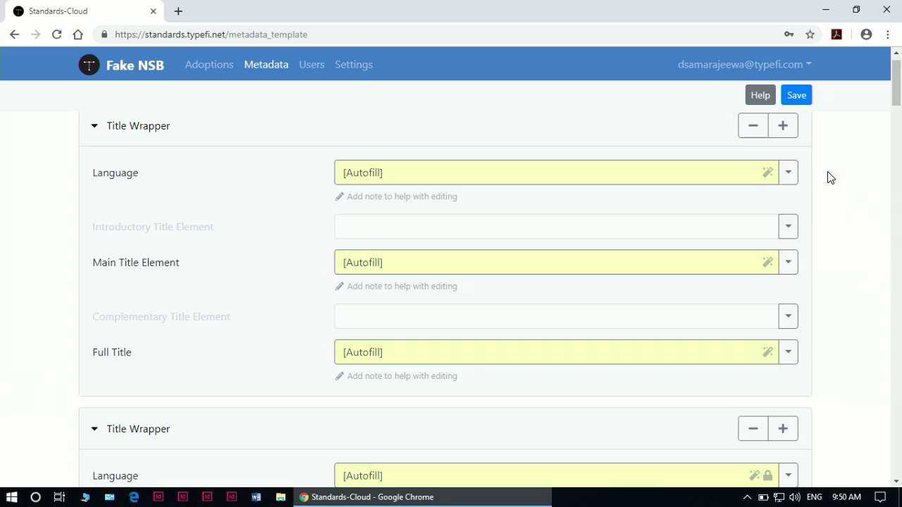
click(312, 67)
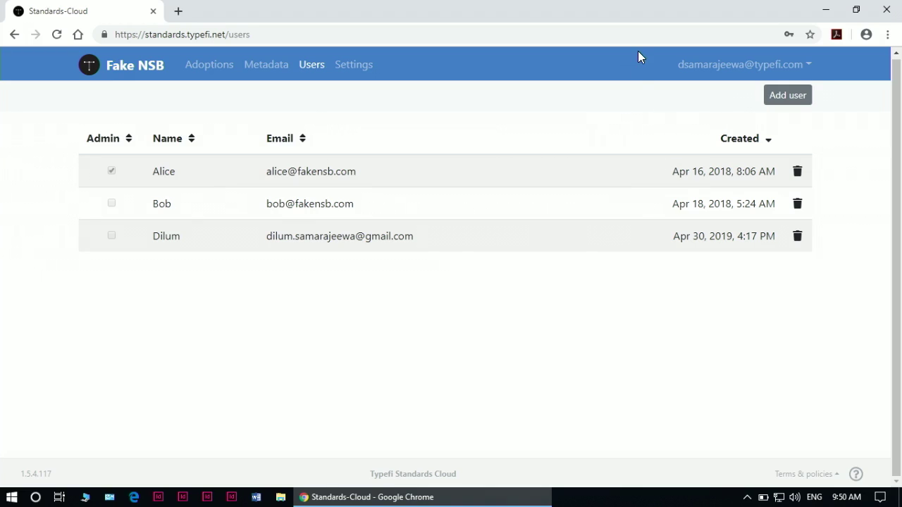
- Open the Settings page showing NSB details, the 7/50 adoption quota and template sections
click(356, 67)
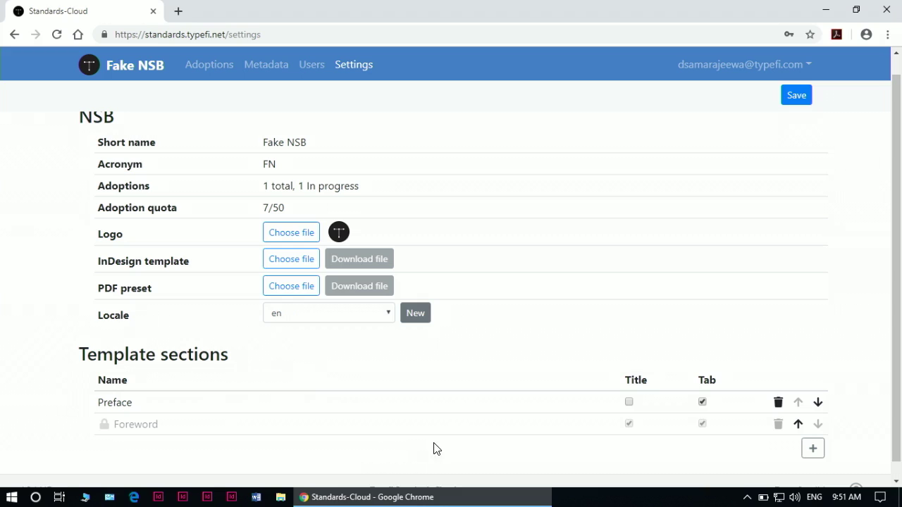
- Add a new template section named 'test' and save the settings
click(814, 448)
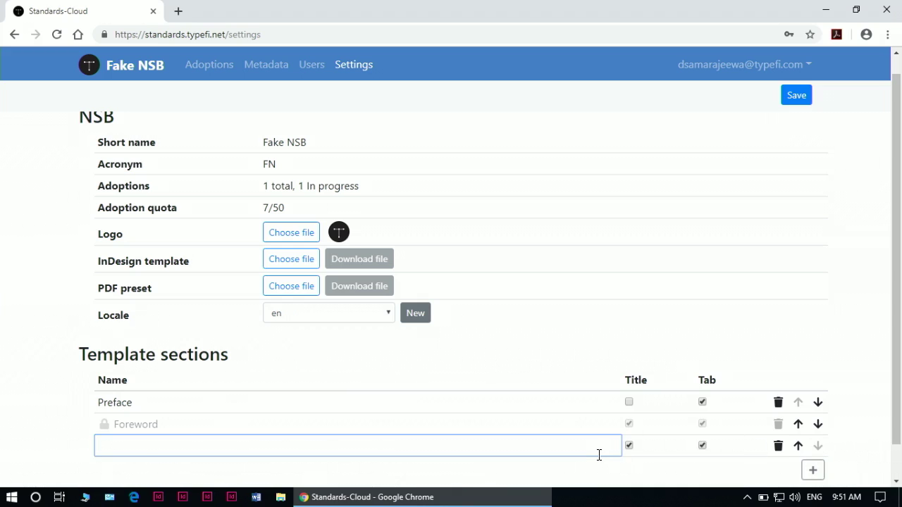
text(test)
click(844, 322)
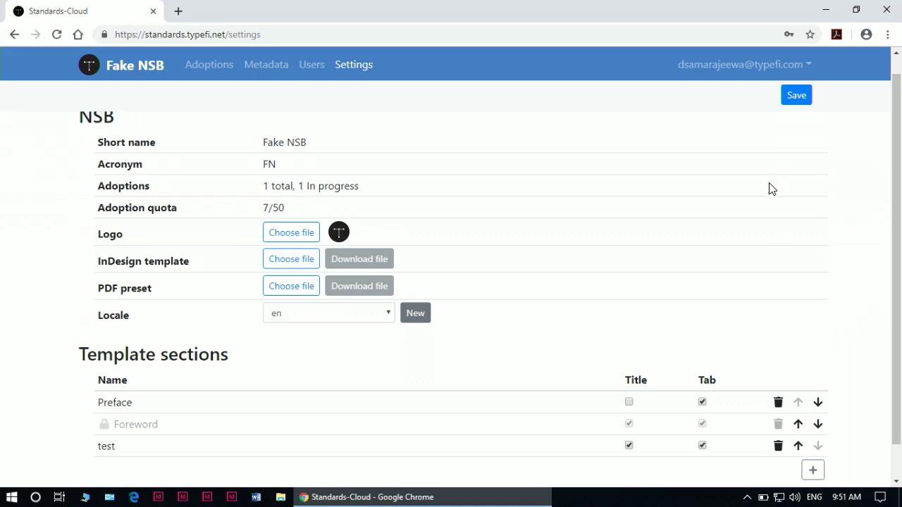
click(789, 97)
- Move the 'test' section above Foreword and Preface and save the new order
click(798, 446)
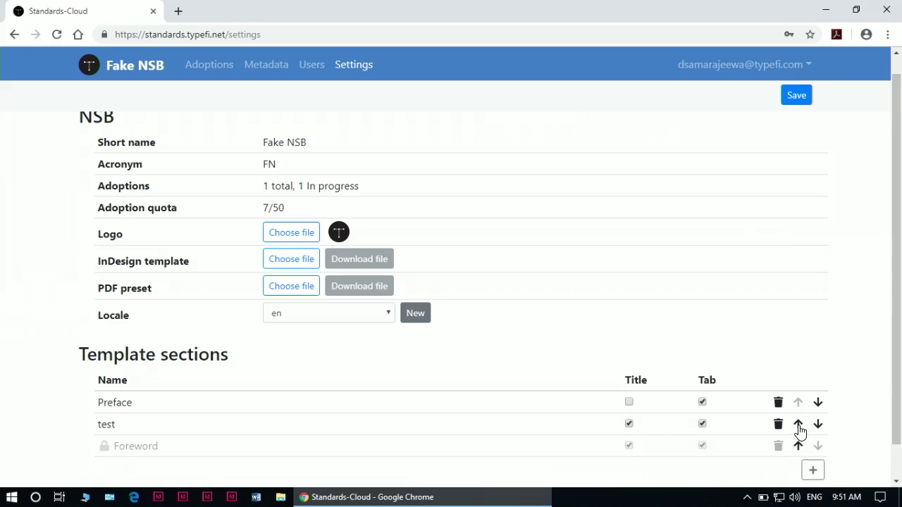
click(799, 425)
click(804, 97)
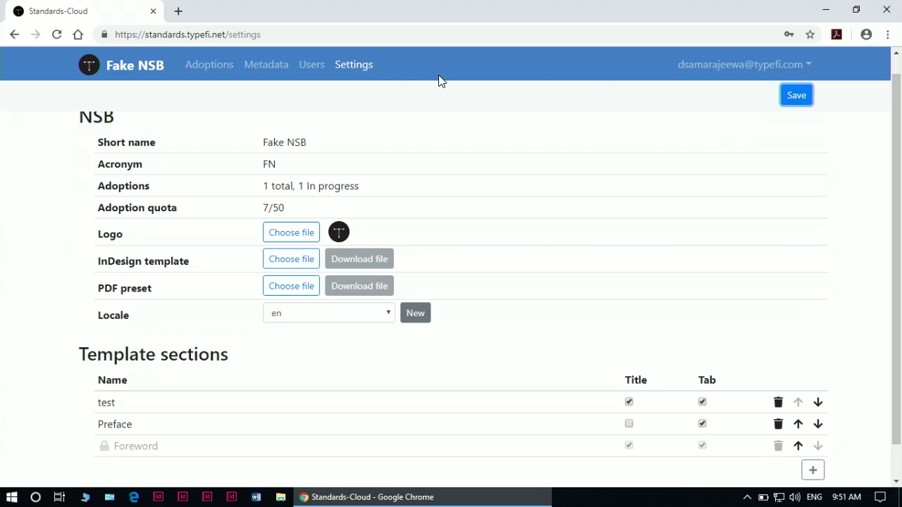
click(731, 67)
- Sign out and start signing in with the non-admin user's email
click(717, 132)
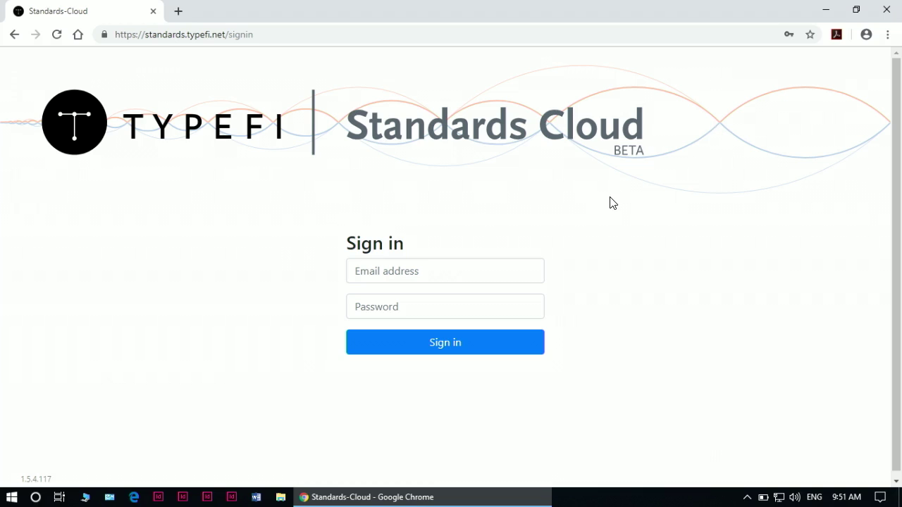
click(456, 266)
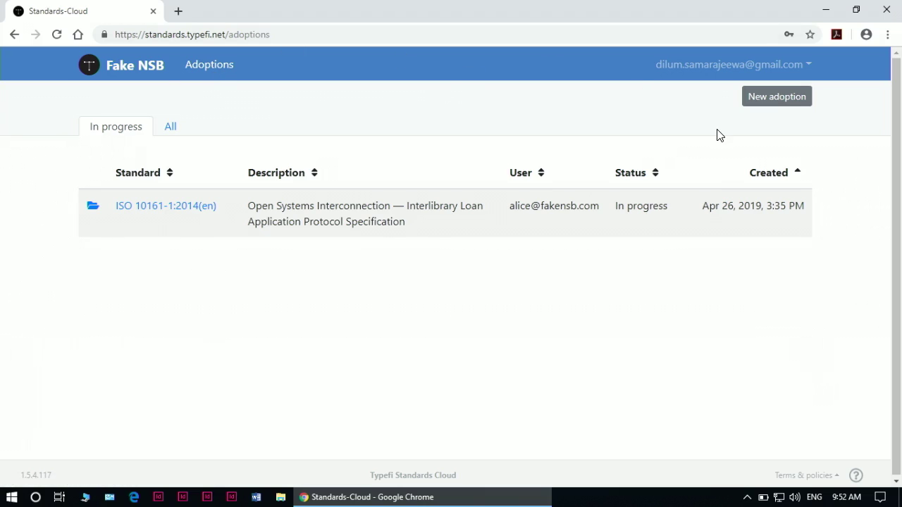
- Create a new adoption by uploading the ISO 16852 XML zip package as ISO 16852:2016(en)
click(773, 97)
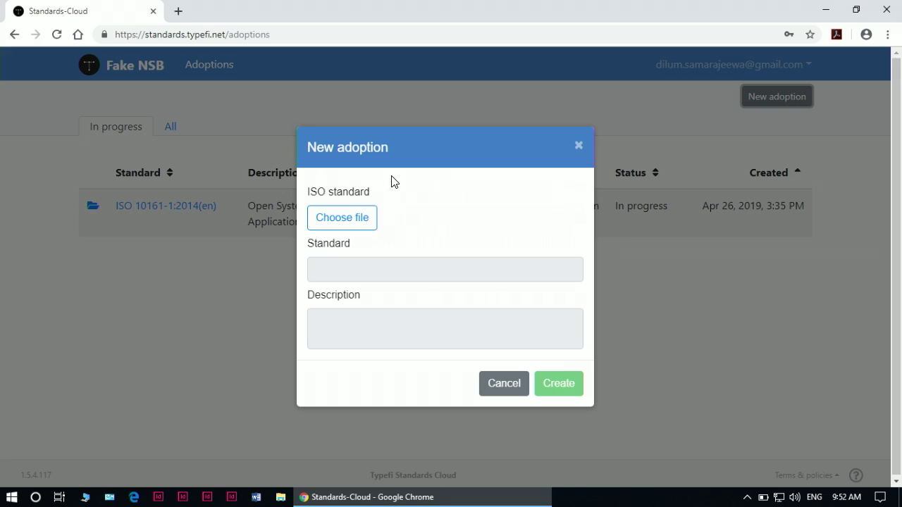
click(343, 221)
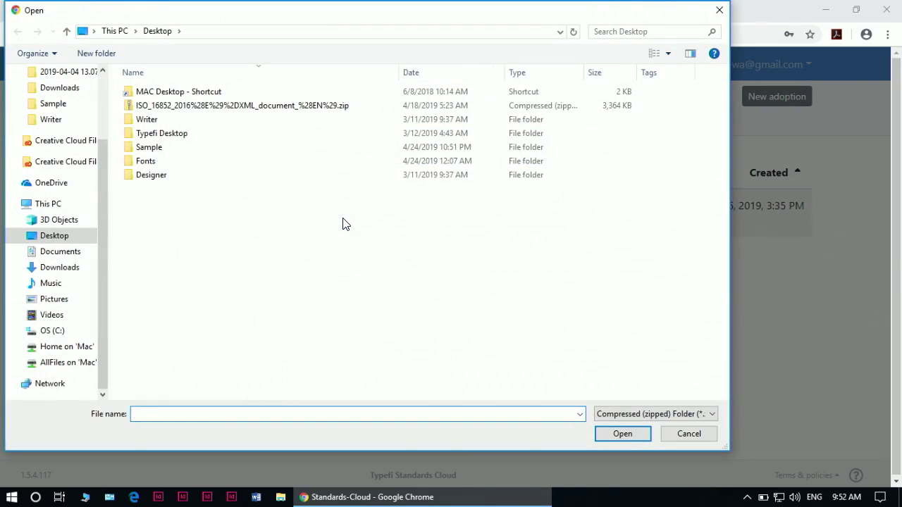
click(270, 110)
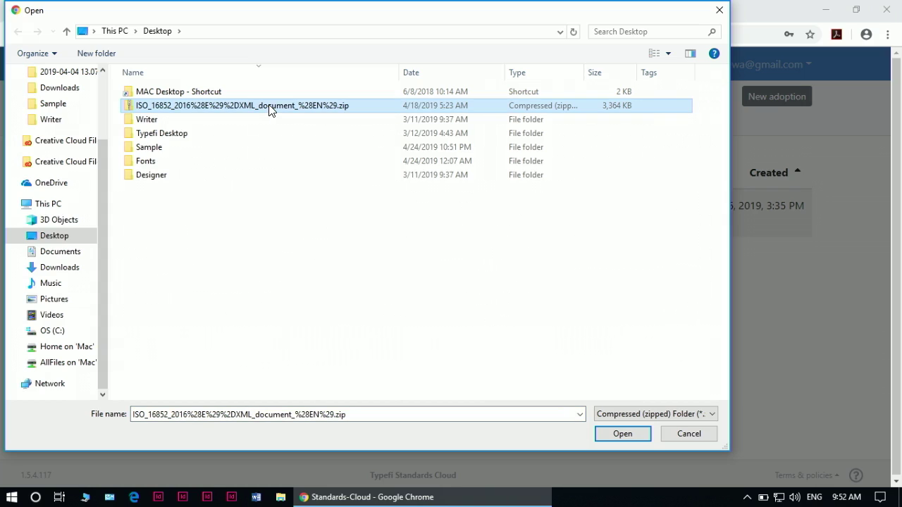
click(607, 436)
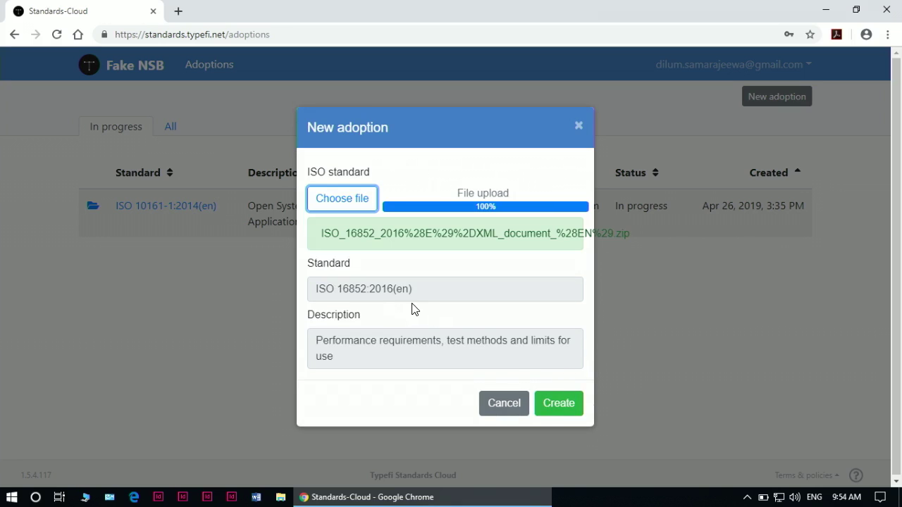
click(562, 414)
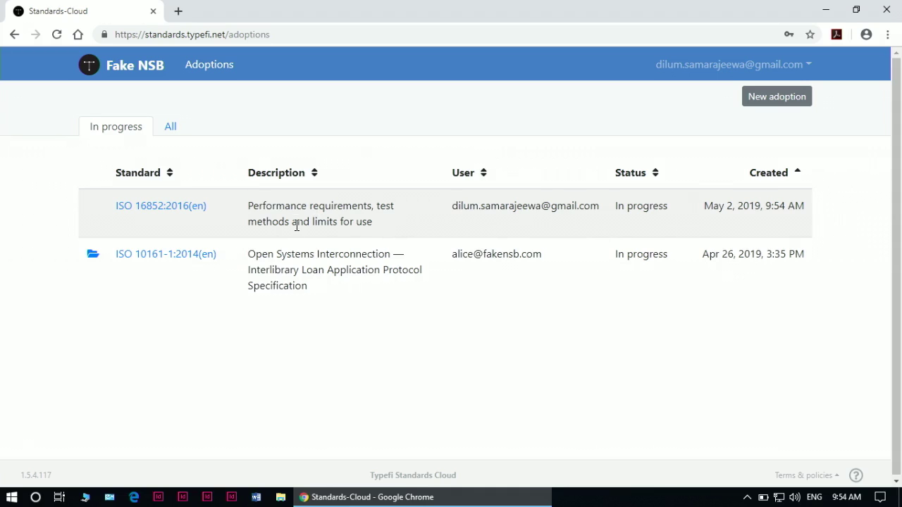
- Open the ISO 16852:2016(en) adoption and view its Metadata, test and Outputs tabs
click(179, 218)
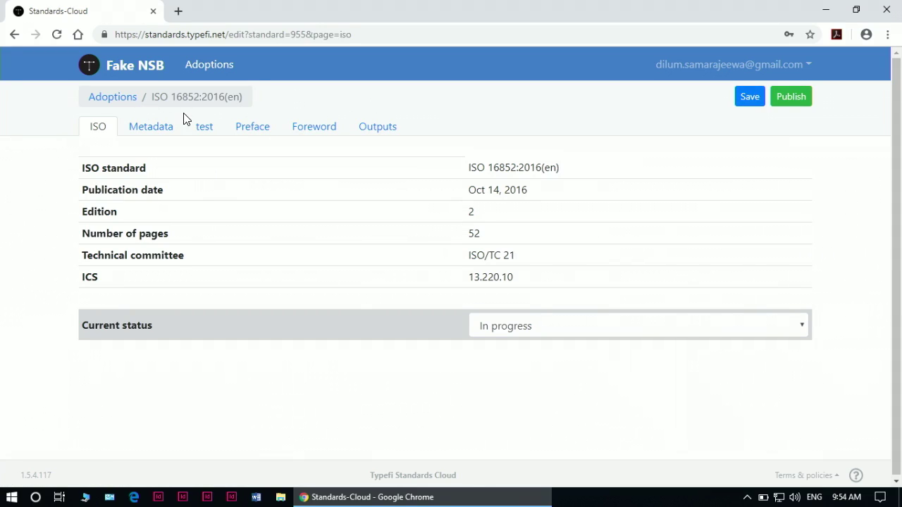
click(152, 135)
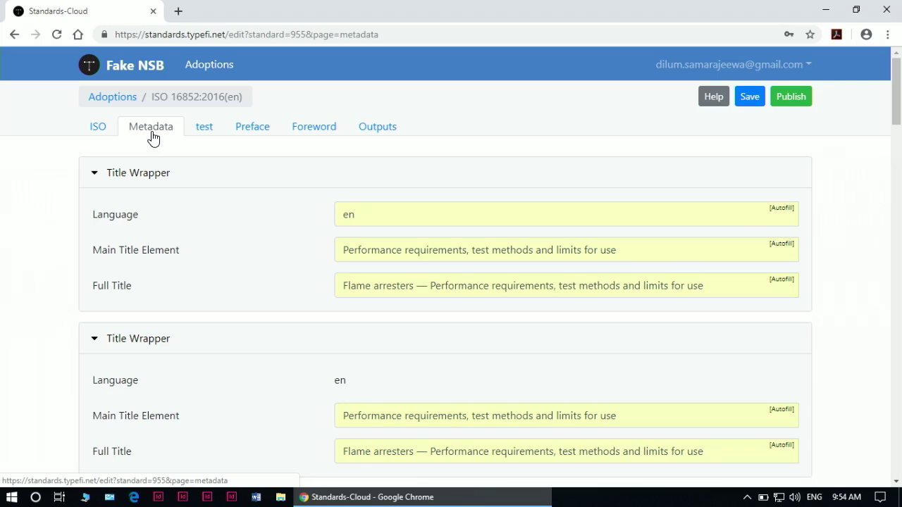
click(209, 136)
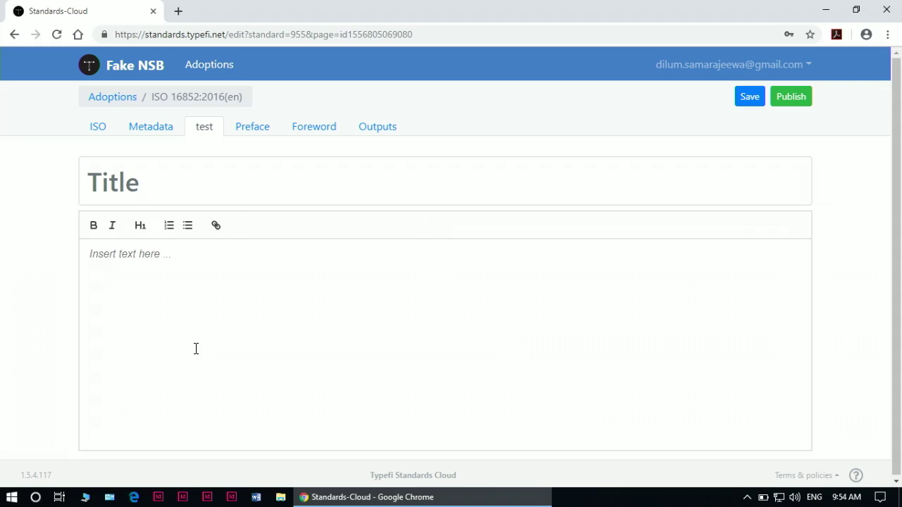
click(374, 130)
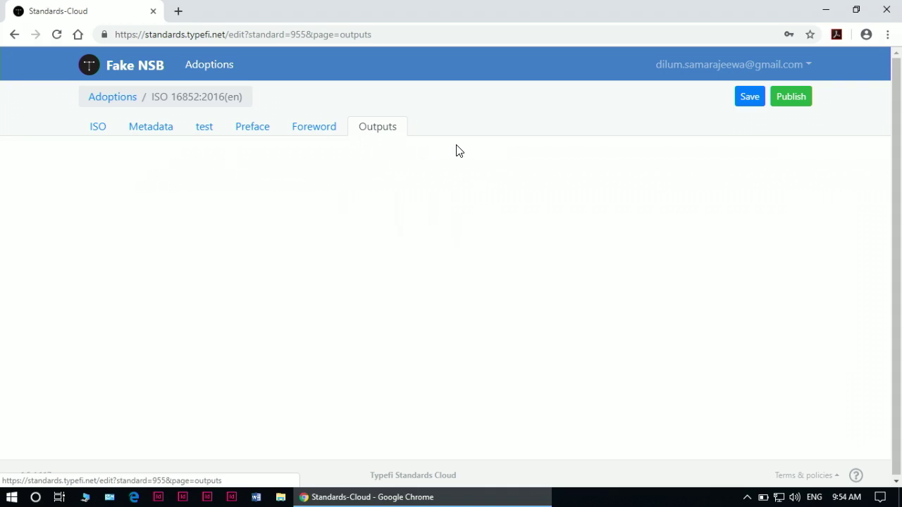
- Publish the ISO 16852:2016(en) adoption and return to the Adoptions list
click(789, 98)
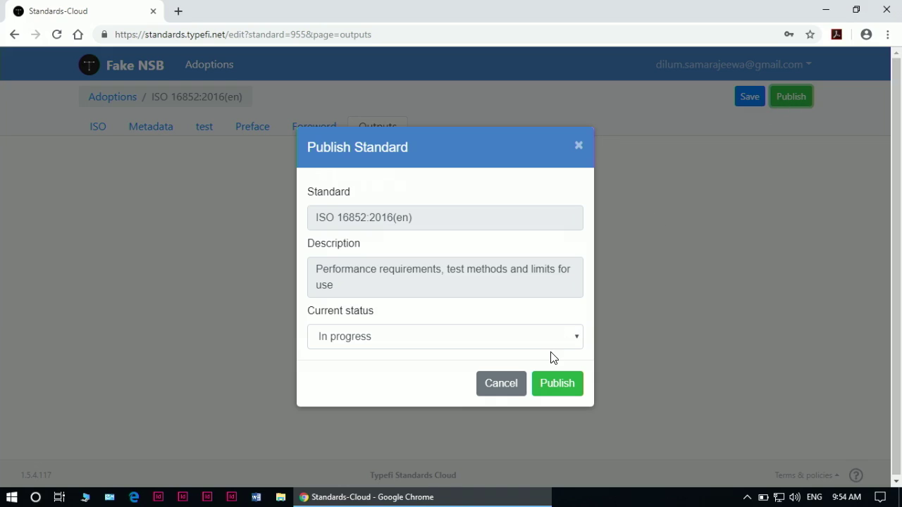
click(555, 384)
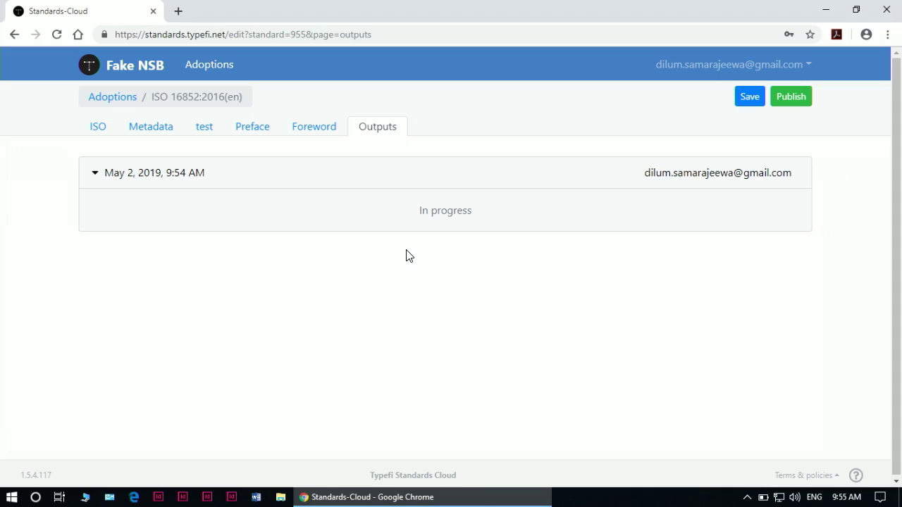
click(121, 97)
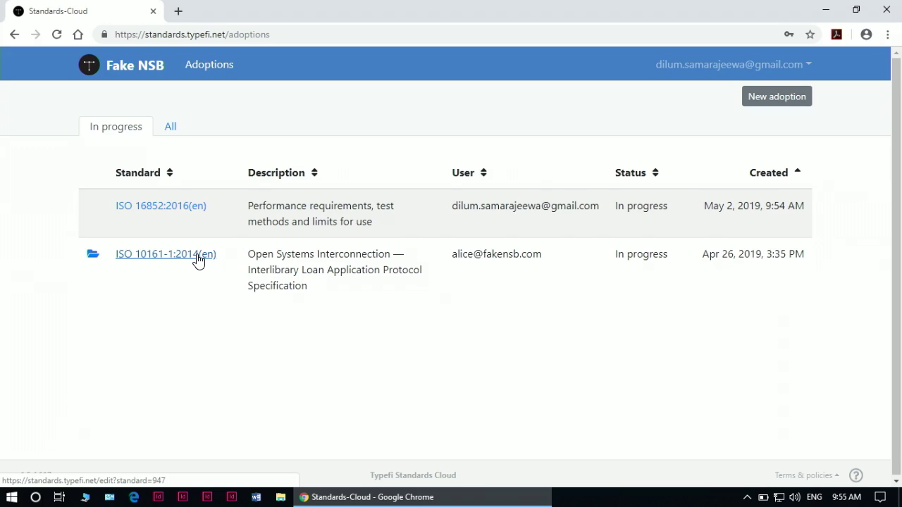
- Open the NSB ISO 18620 2016.pdf output of the ISO 10161-1:2014(en) adoption
click(198, 259)
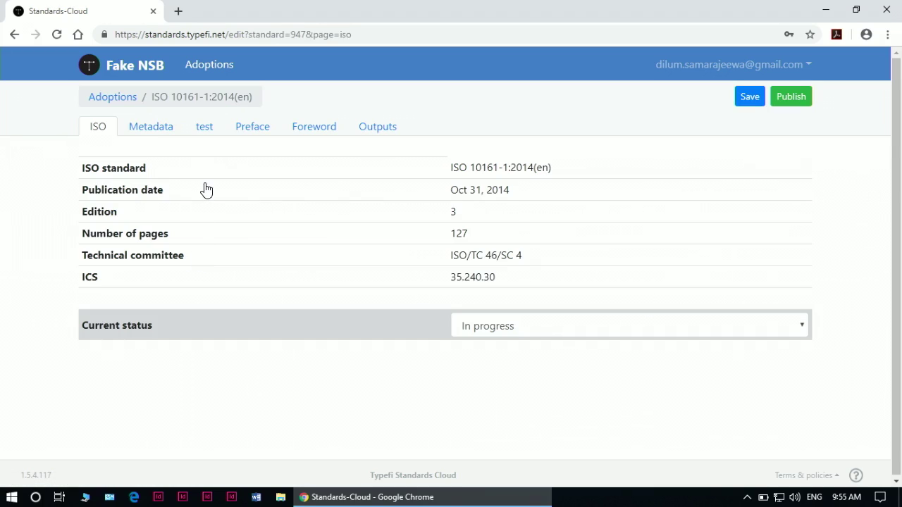
click(381, 130)
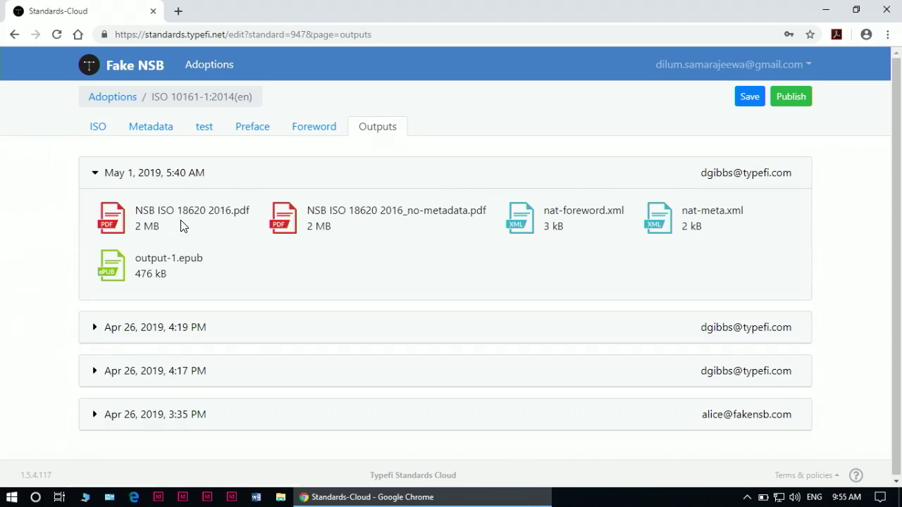
click(116, 228)
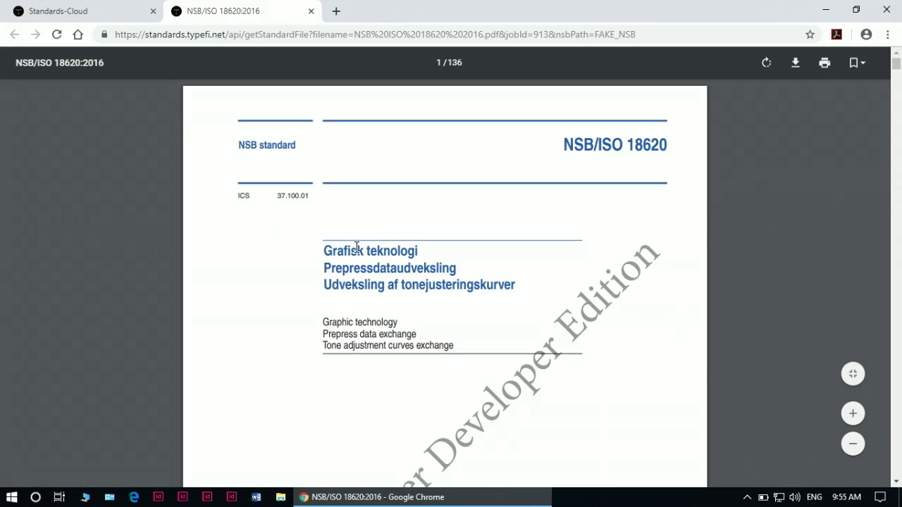
- Scroll through the NSB ISO 18620 2016 PDF down to its last page, 136 of 136
scroll(356, 247, down, 15)
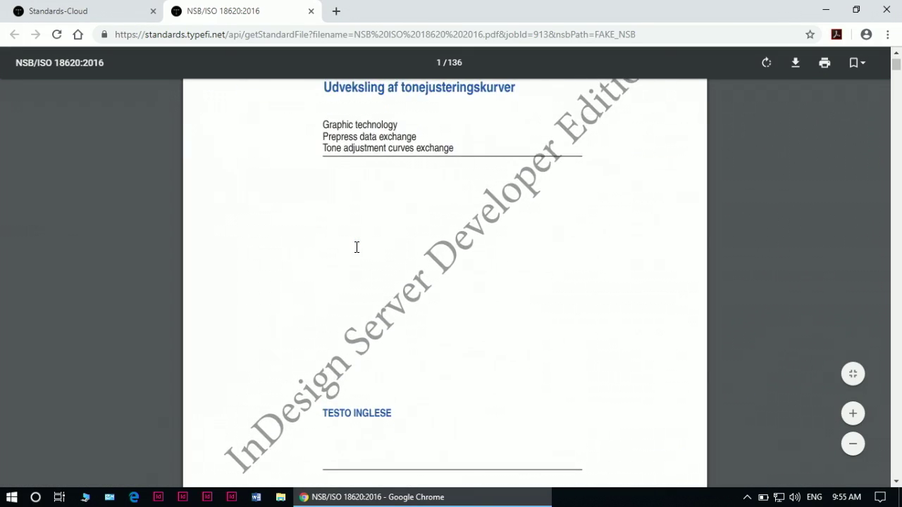
scroll(357, 247, down, 4)
scroll(357, 248, up, 12)
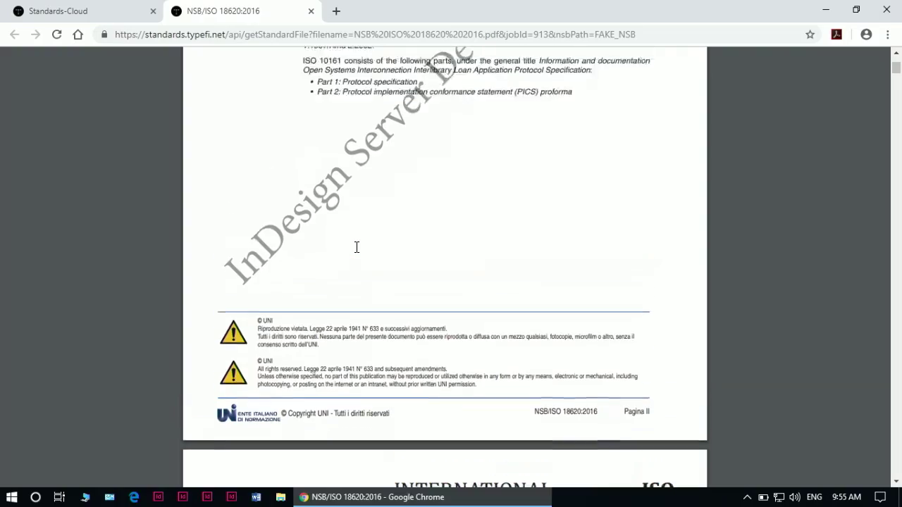
scroll(356, 247, up, 2)
scroll(357, 247, down, 10)
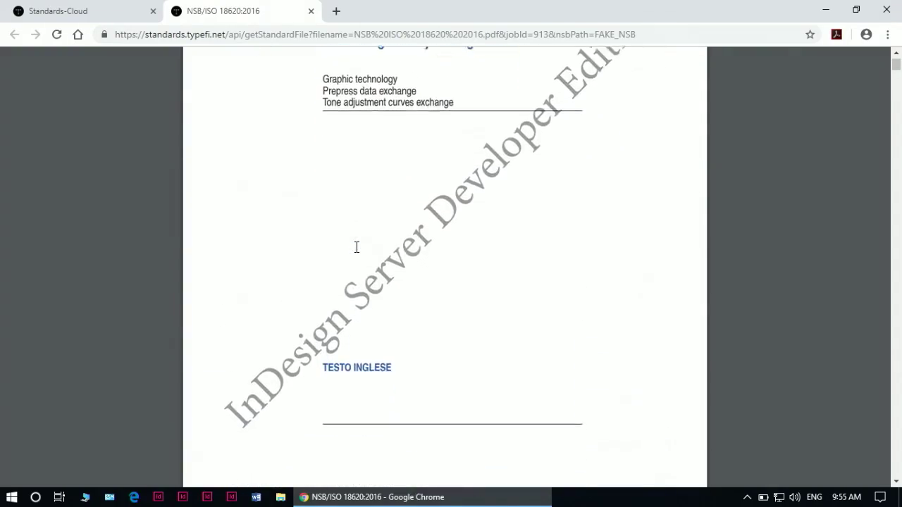
scroll(356, 247, down, 2)
scroll(356, 248, up, 12)
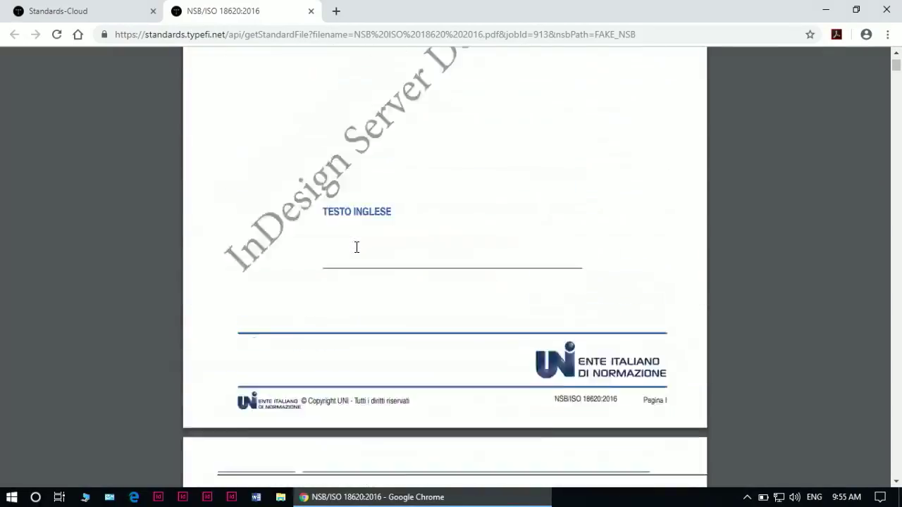
scroll(356, 247, down, 10)
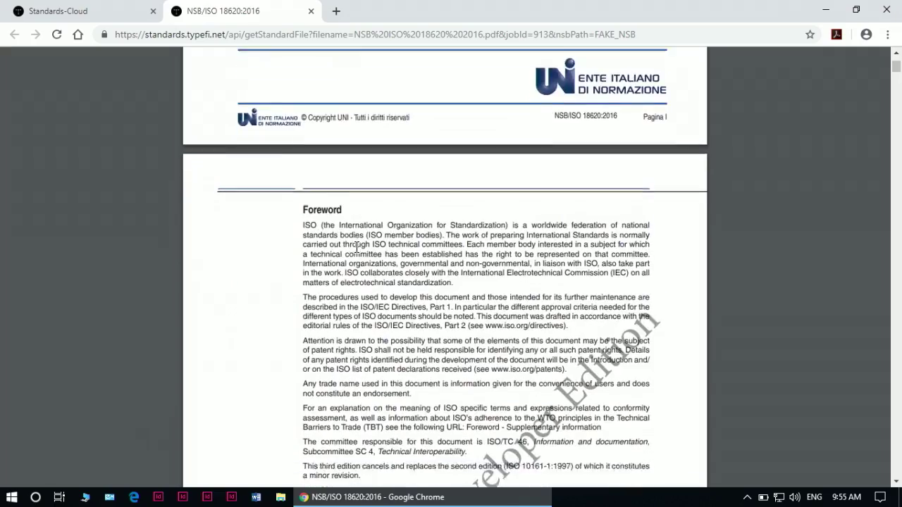
scroll(356, 248, down, 10)
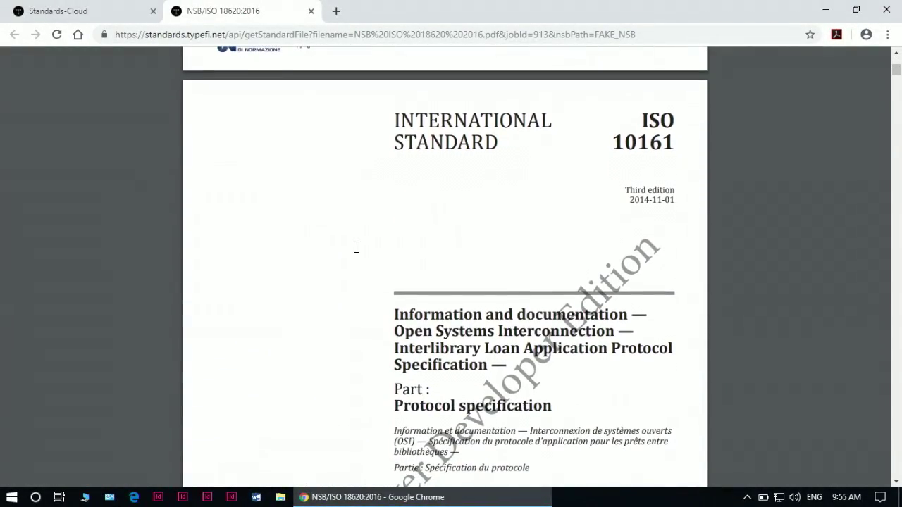
scroll(356, 247, down, 15)
scroll(357, 248, up, 15)
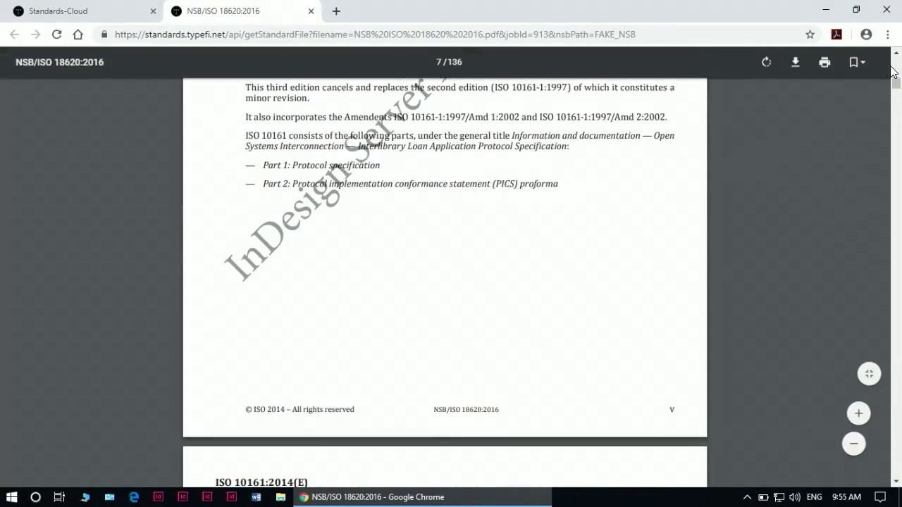
drag(900, 88, 897, 470)
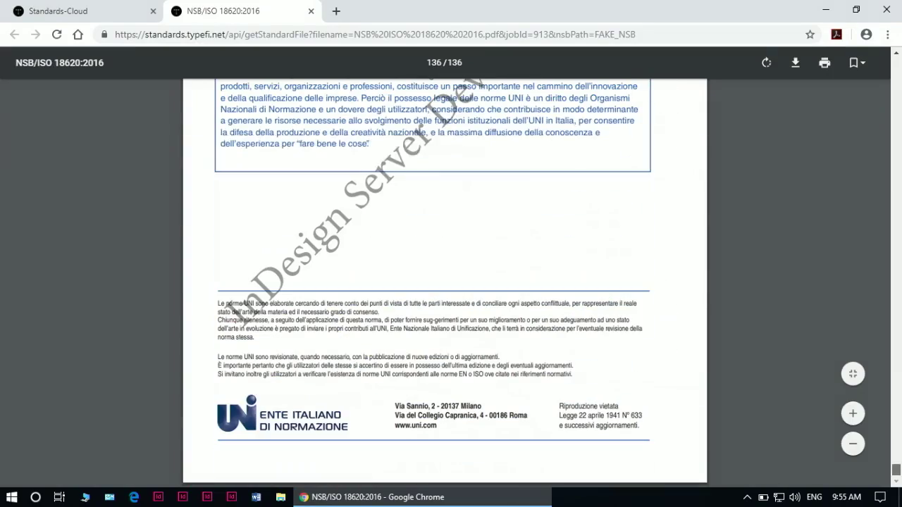